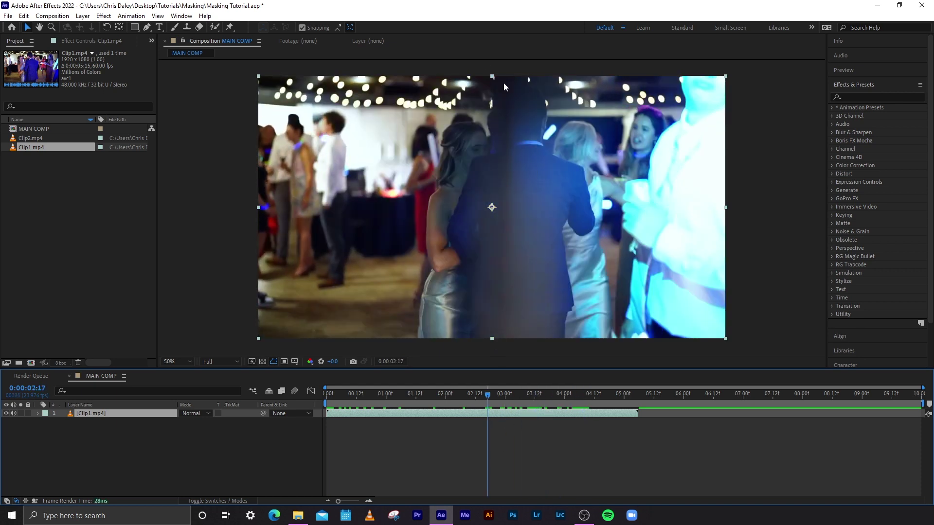
# - Review the pillar's pass across the frame in Clip1.mp4, and add Clip2.mp4 to MAIN COMP beneath the Clip1.mp4 layer
pyautogui.moveTo(492, 395); pyautogui.dragTo(530, 414)
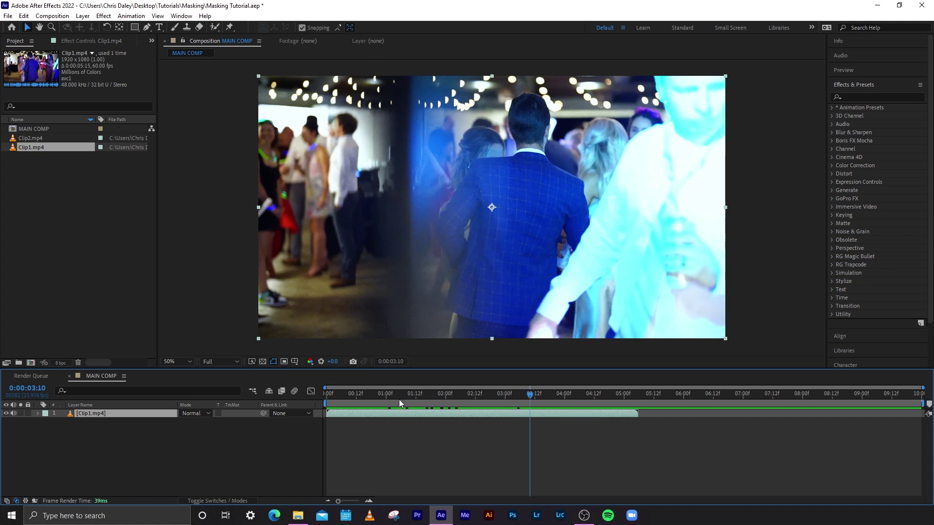
pyautogui.moveTo(381, 396); pyautogui.dragTo(453, 396)
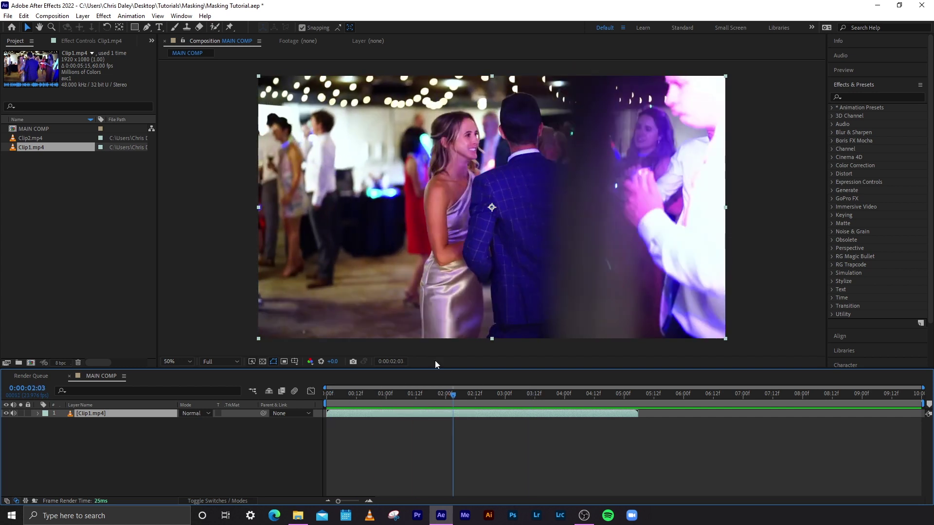
pyautogui.moveTo(455, 401); pyautogui.dragTo(507, 395)
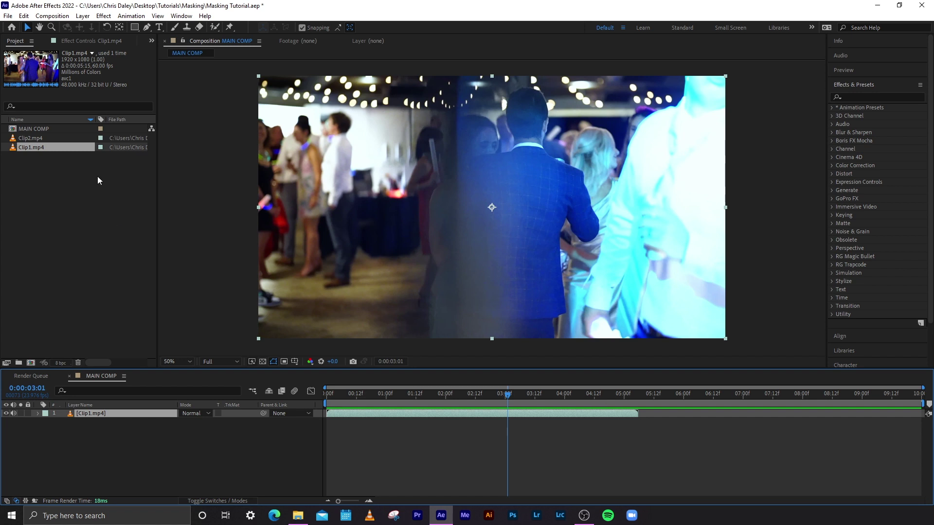
pyautogui.click(60, 138)
pyautogui.moveTo(59, 138); pyautogui.dragTo(80, 435)
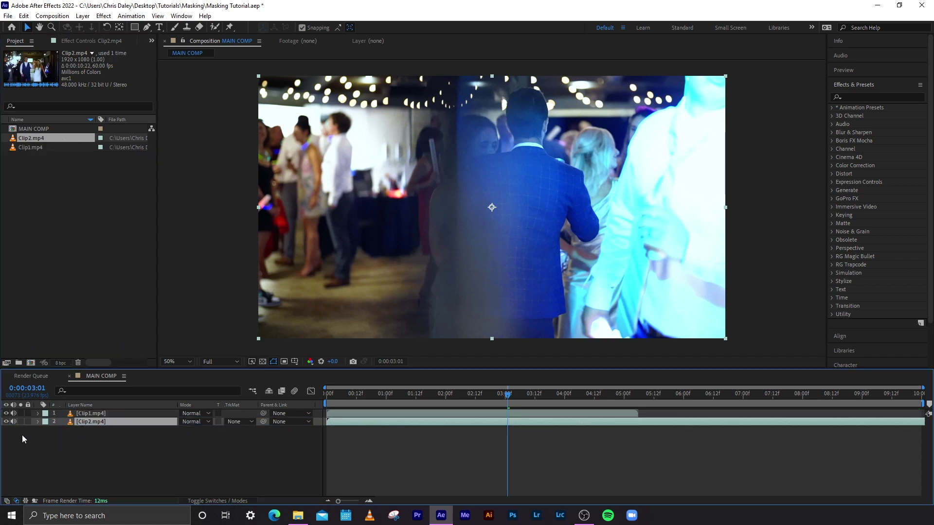
# - Hide the Clip1.mp4 layer to preview Clip2.mp4, move the current time to 0:00:02:08, and show Clip1.mp4 again
pyautogui.click(6, 413)
pyautogui.moveTo(503, 396); pyautogui.dragTo(465, 407)
pyautogui.click(7, 414)
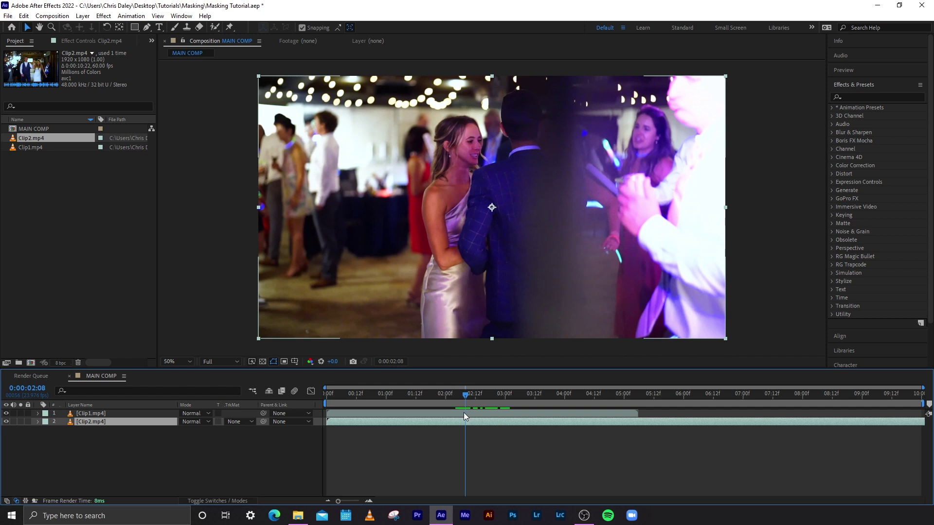
# - Draw a closed four-point Pen mask on Clip1.mp4 from the pillar's right edge outward, extending beyond the frame above, below and to the right
pyautogui.click(465, 414)
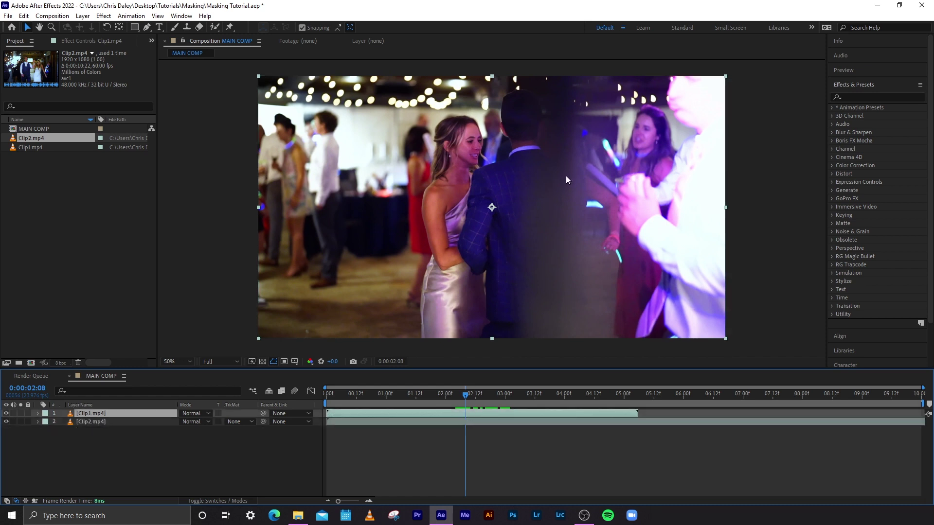
pyautogui.press(',')
pyautogui.click(147, 27)
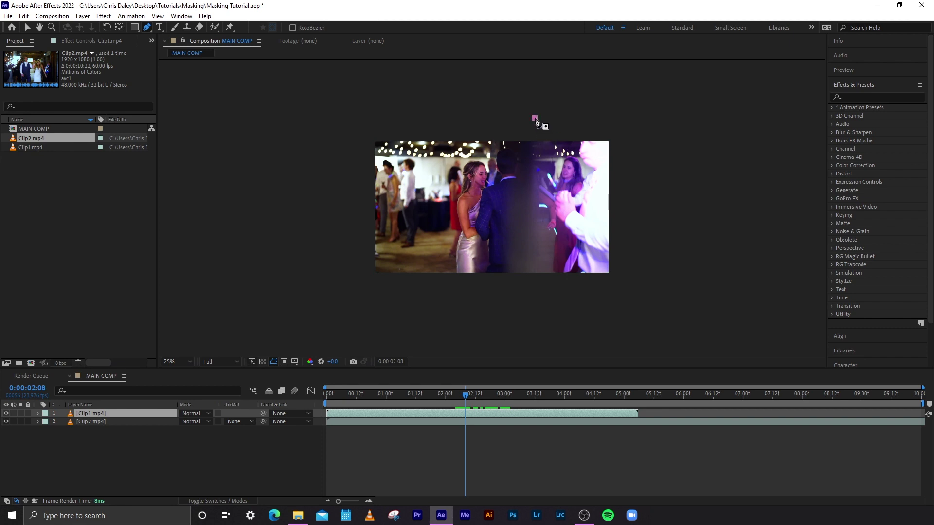
pyautogui.click(535, 118)
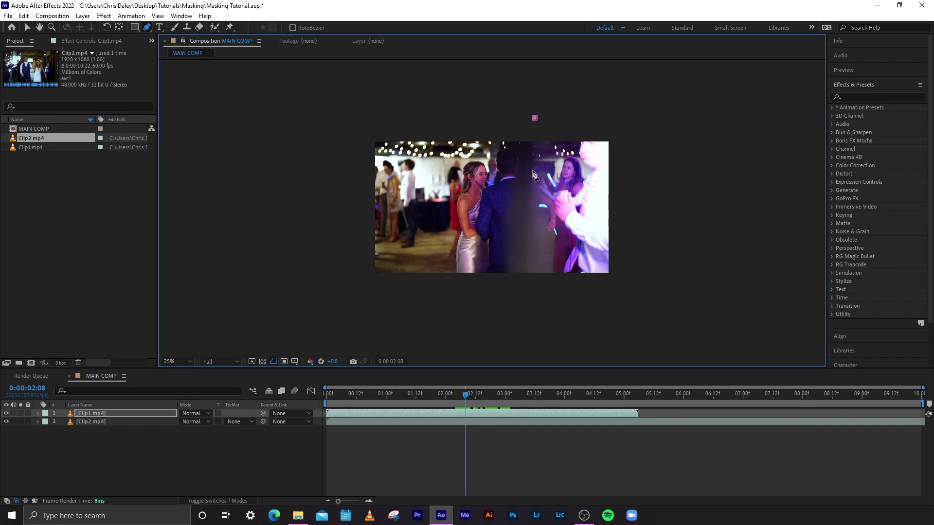
pyautogui.click(527, 298)
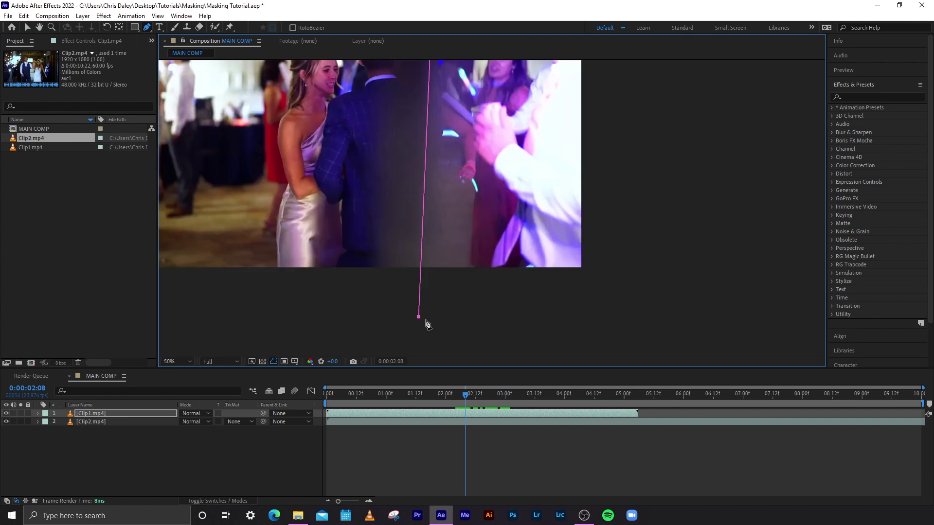
pyautogui.moveTo(419, 317)
pyautogui.mouseDown()
pyautogui.moveTo(460, 318)
pyautogui.moveTo(420, 325)
pyautogui.mouseUp()
pyautogui.press(',')
pyautogui.click(791, 266)
pyautogui.click(791, 86)
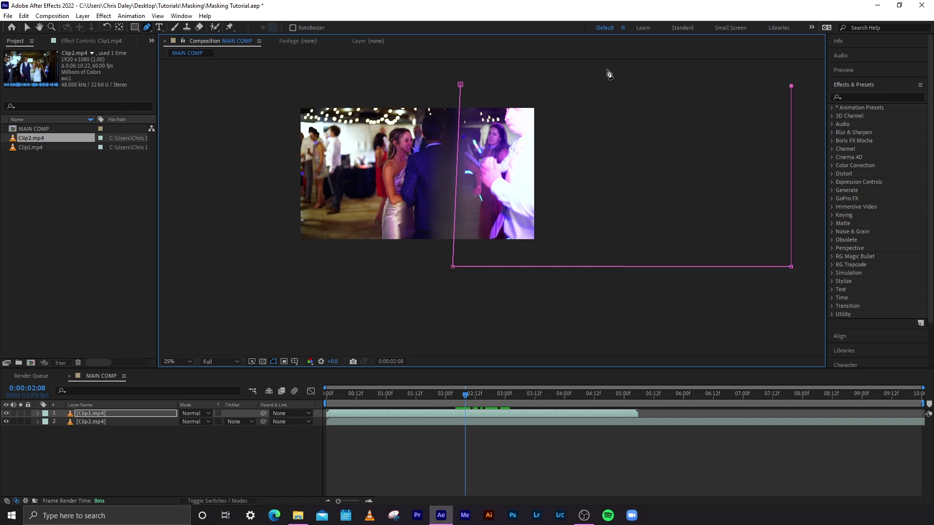
pyautogui.click(460, 85)
pyautogui.click(173, 361)
pyautogui.click(165, 195)
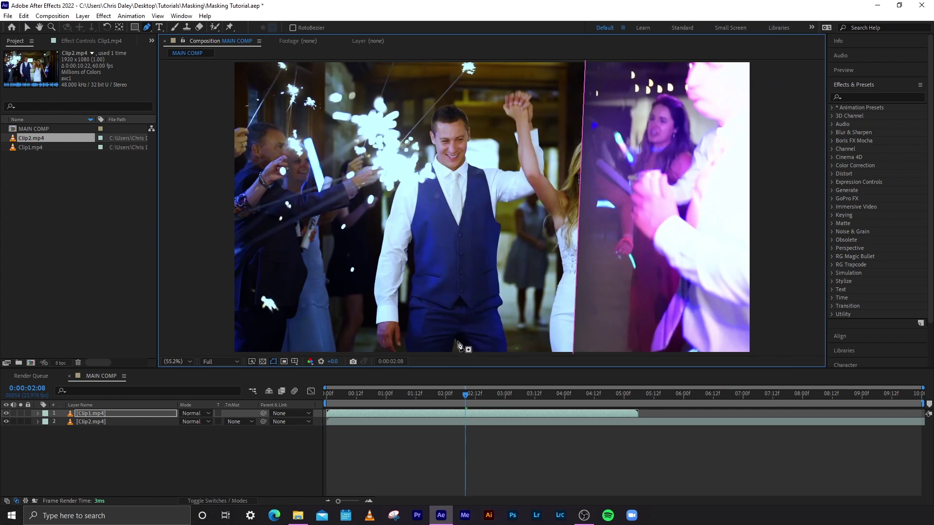
# - Reveal Mask 1 on the Clip1.mp4 layer and invert it
pyautogui.click(121, 414)
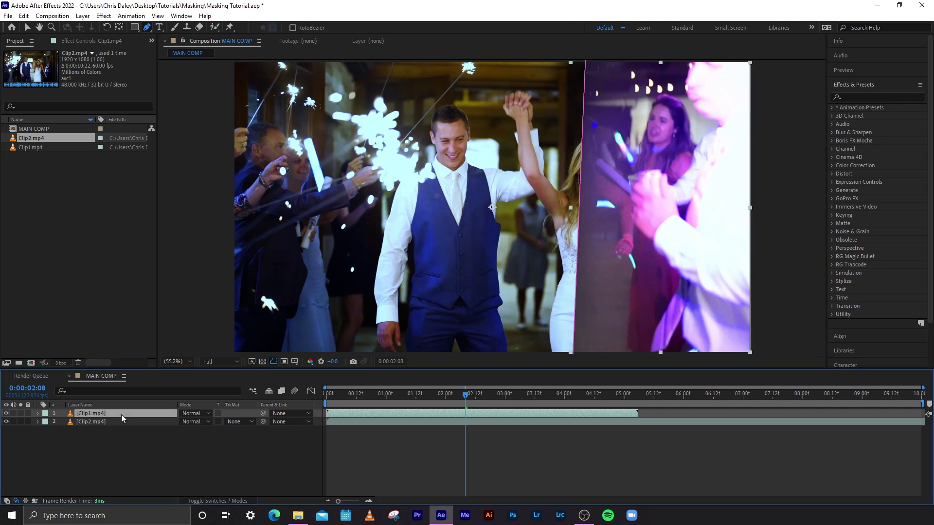
pyautogui.press('m')
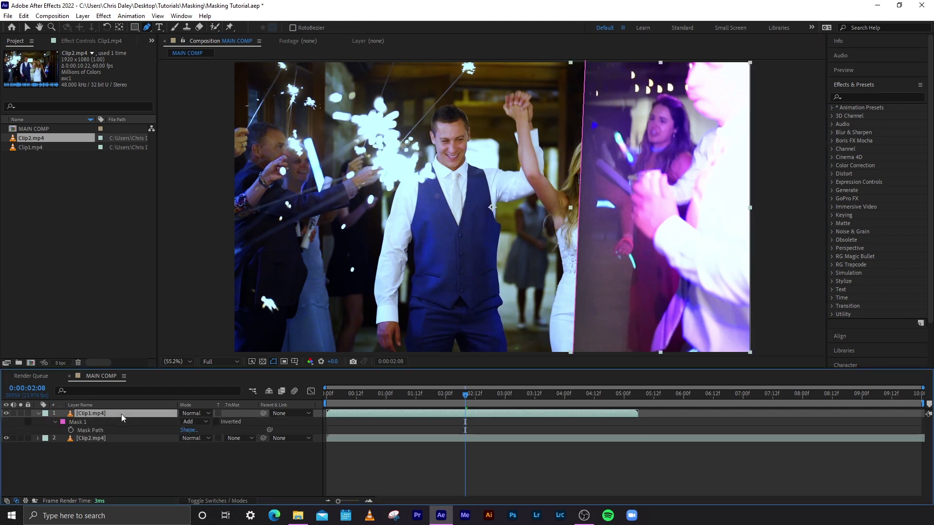
pyautogui.click(217, 425)
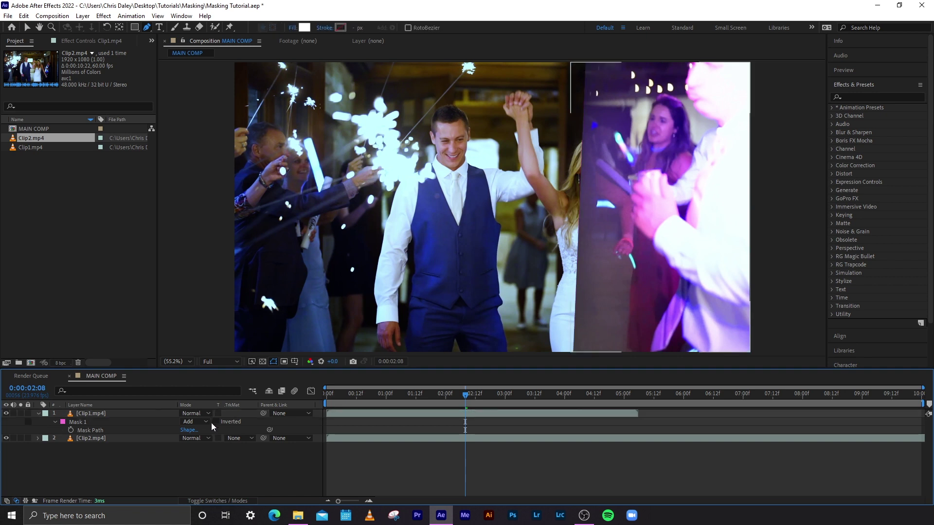
pyautogui.click(216, 422)
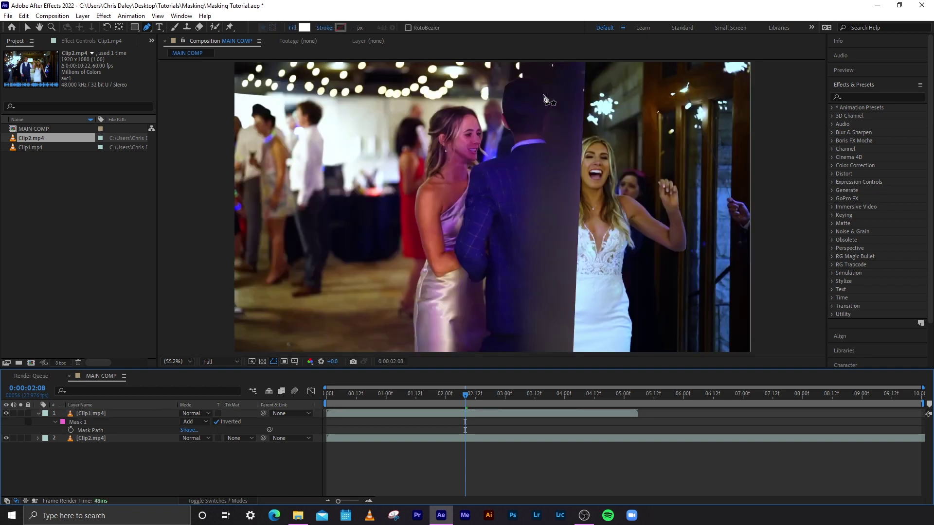
pyautogui.press(',')
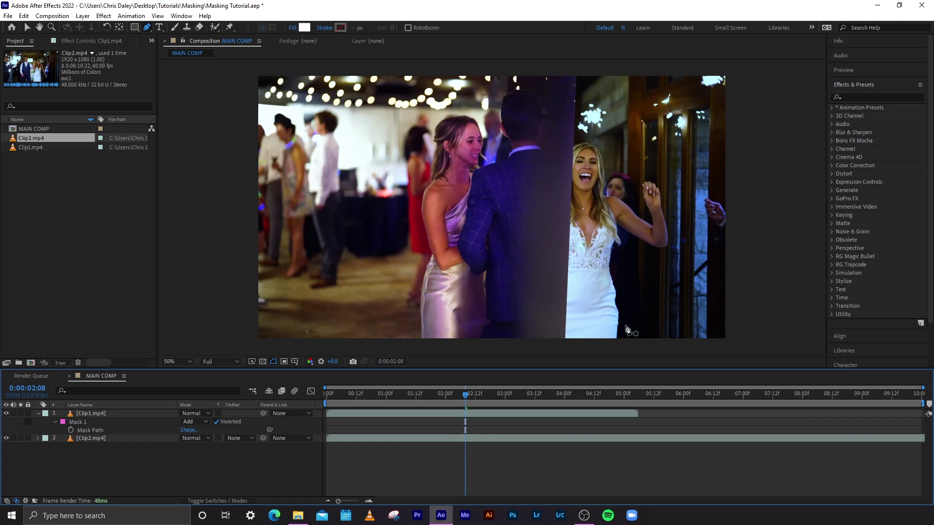
# - Set the Mask Feather of Mask 1 on Clip1.mp4 to 26 pixels to soften the edge along the pillar
pyautogui.click(27, 28)
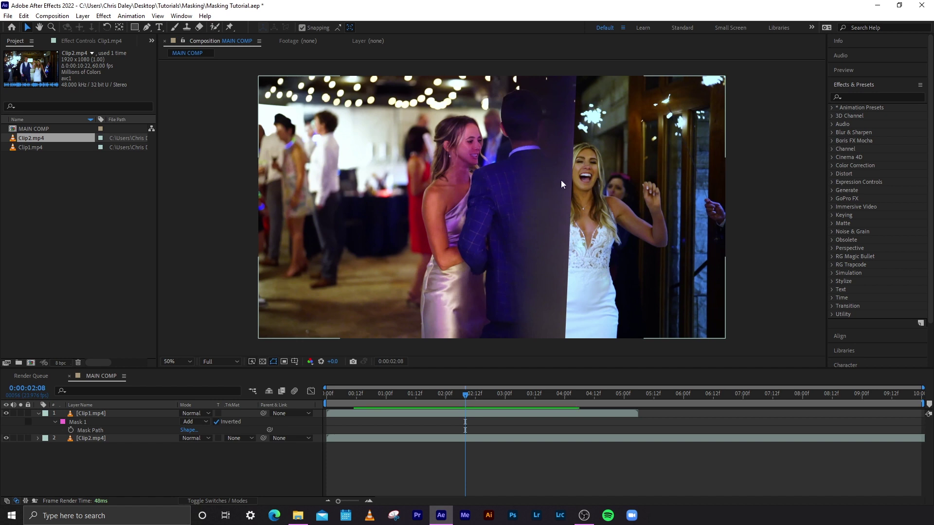
pyautogui.click(112, 411)
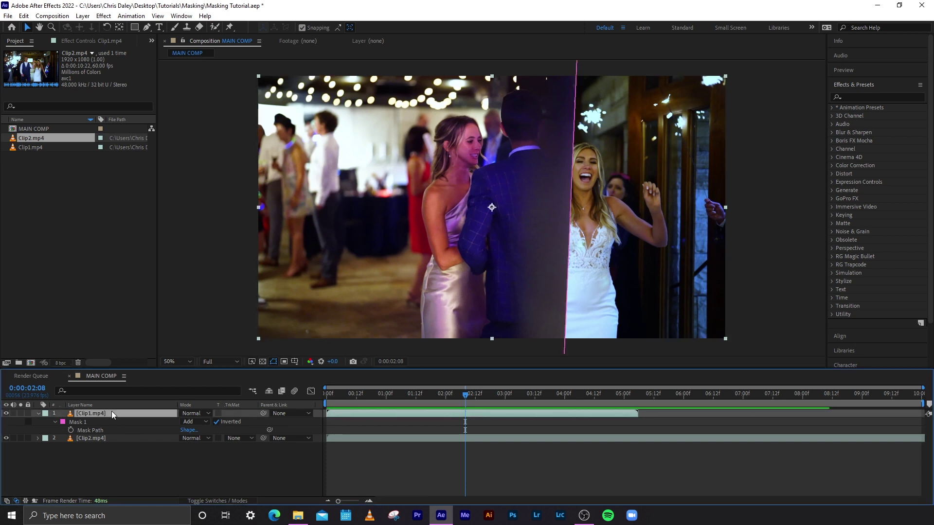
pyautogui.press('f')
pyautogui.moveTo(192, 432); pyautogui.dragTo(210, 440)
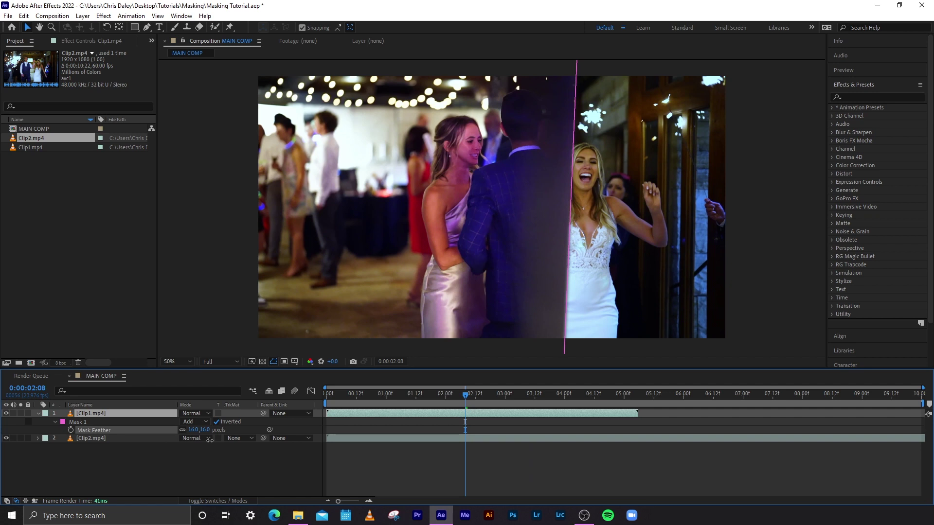
pyautogui.click(398, 480)
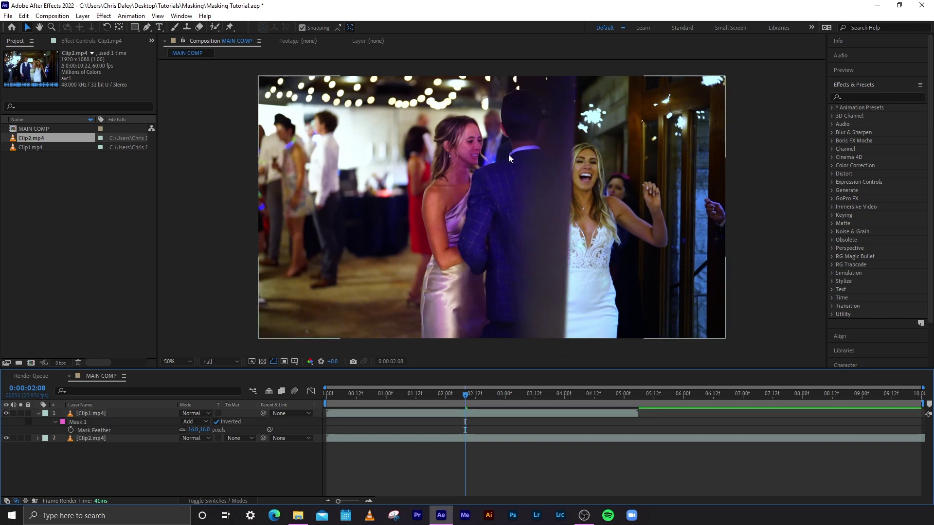
pyautogui.moveTo(194, 430); pyautogui.dragTo(210, 461)
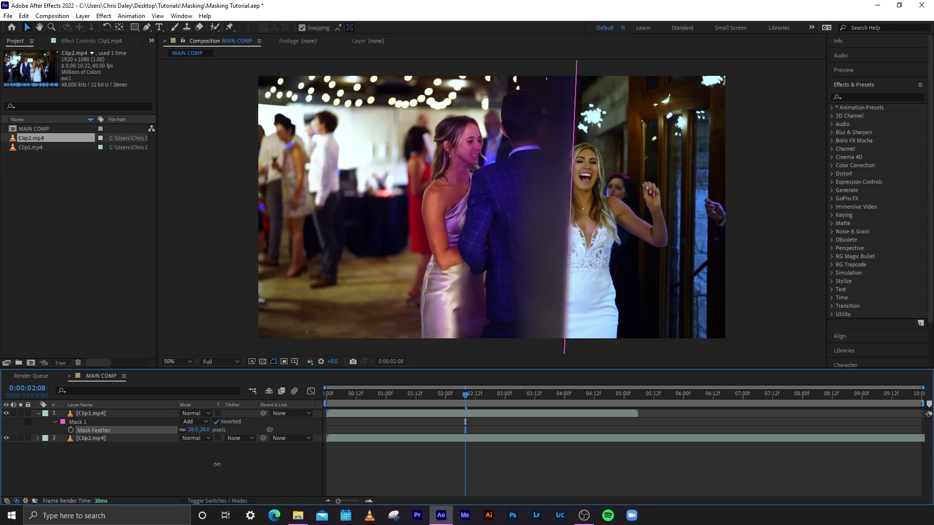
# - Enable Mask Path keyframing for Mask 1 on Clip1.mp4, with the first keyframe at 0:00:02:08
pyautogui.click(142, 409)
pyautogui.press('m')
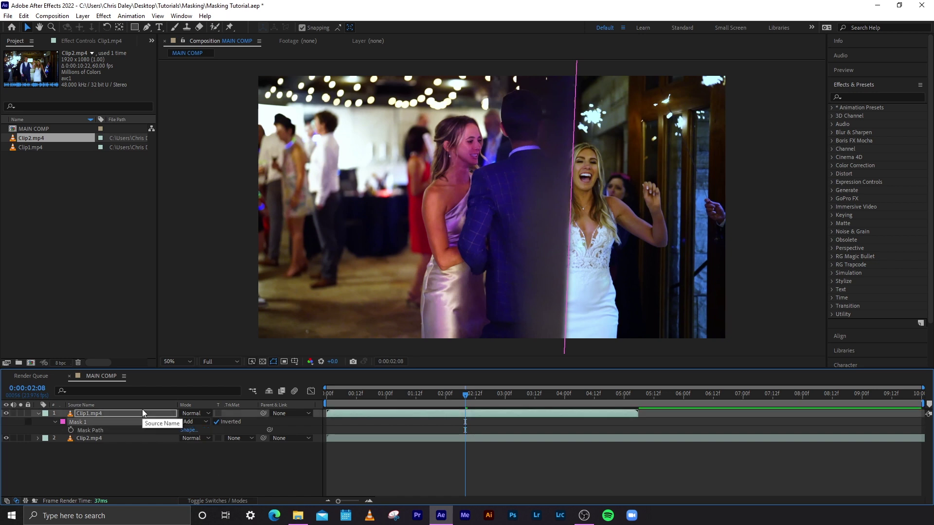
pyautogui.click(71, 431)
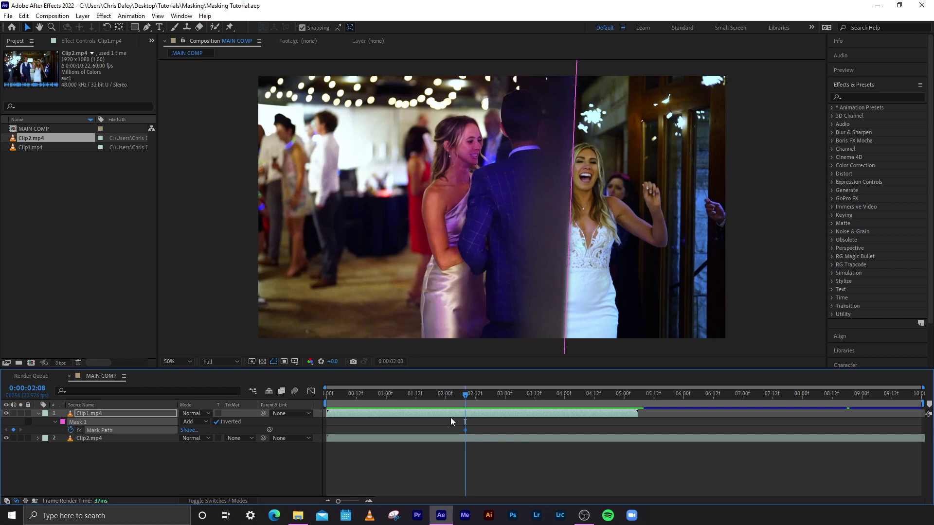
# - Advance one frame to 0:00:02:09 and shift Mask 1 slightly left so it follows the pillar's edge
pyautogui.press('pagedown')
pyautogui.press('pageup')
pyautogui.press('pagedown')
pyautogui.press('pageup')
pyautogui.press('pagedown')
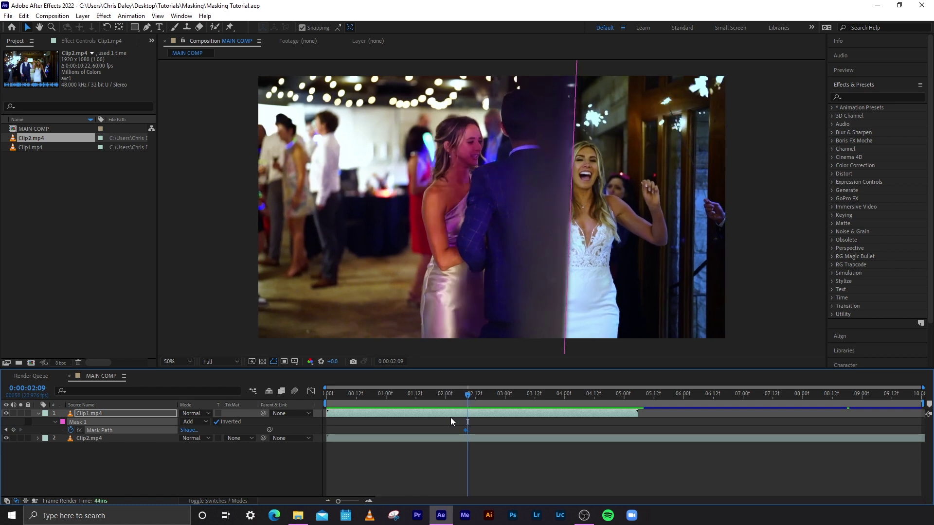
pyautogui.moveTo(595, 212); pyautogui.dragTo(536, 208)
pyautogui.press(',')
pyautogui.press('v')
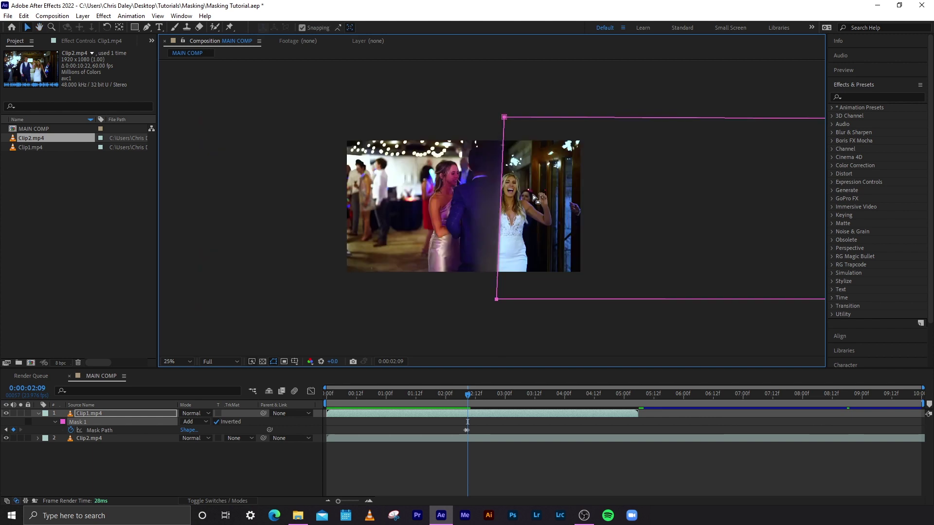
pyautogui.click(504, 117)
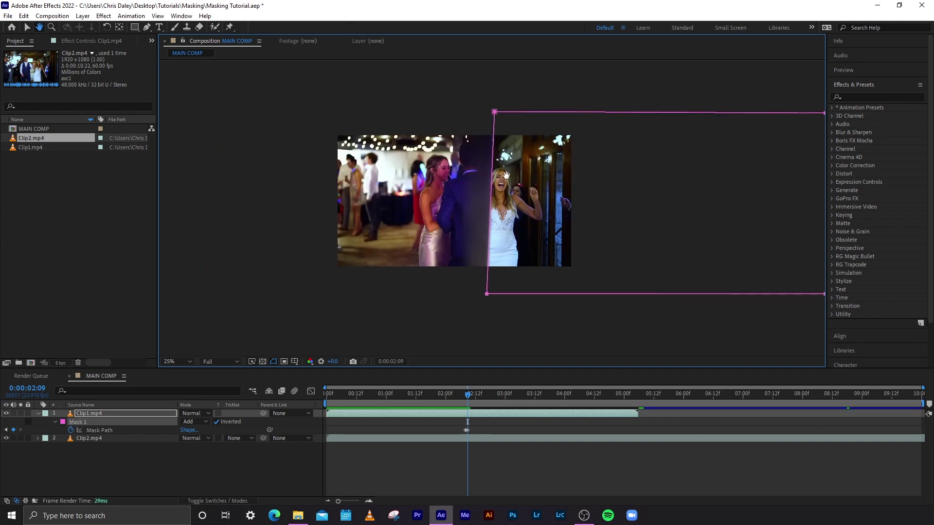
pyautogui.scroll(2, 501, 196)
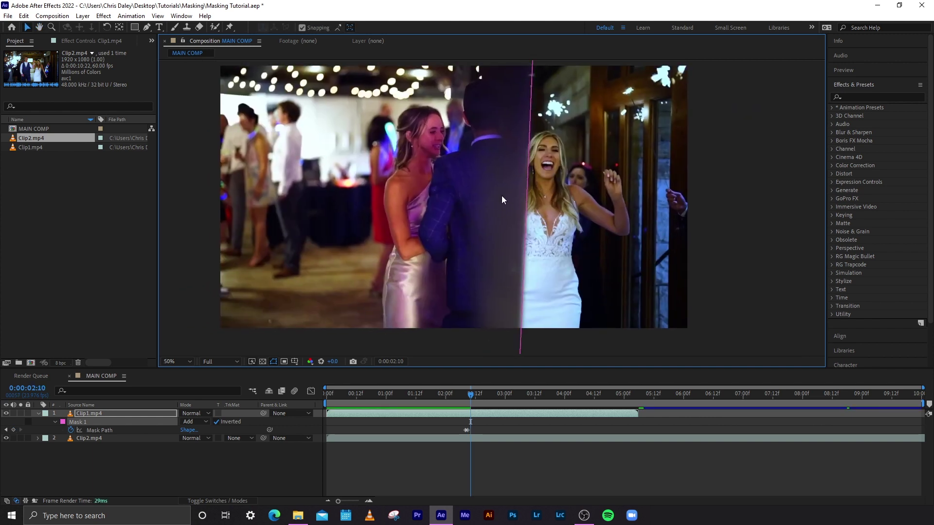
# - At 0:00:02:10, move the mask's upper-left vertex slightly left to match the pillar's angle
pyautogui.press('pagedown')
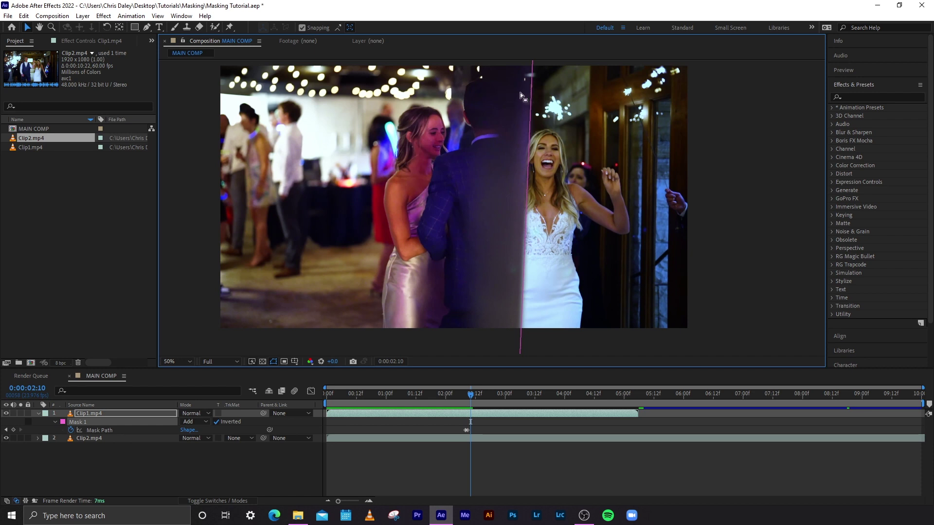
pyautogui.moveTo(506, 86); pyautogui.dragTo(508, 125)
pyautogui.moveTo(513, 78); pyautogui.dragTo(523, 116)
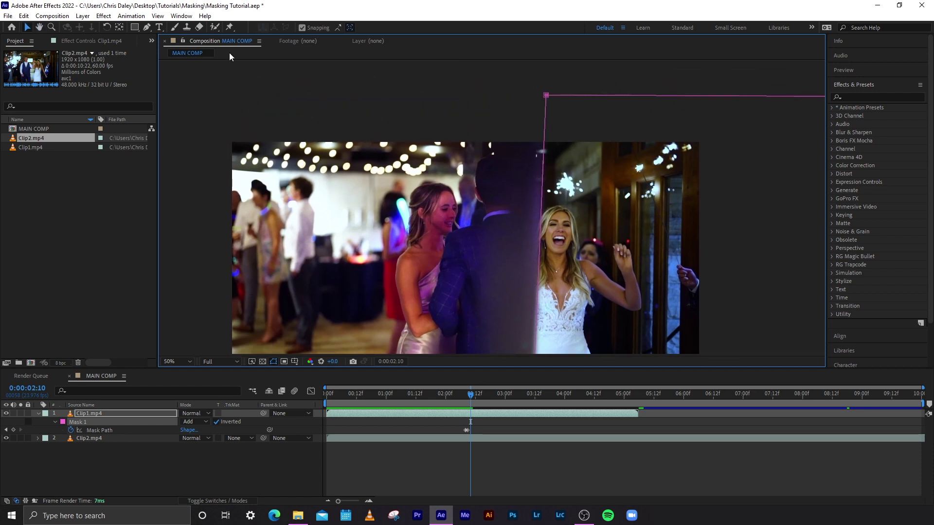
pyautogui.click(147, 27)
pyautogui.click(547, 97)
pyautogui.moveTo(547, 97); pyautogui.dragTo(538, 96)
pyautogui.moveTo(512, 189); pyautogui.dragTo(510, 20)
pyautogui.moveTo(495, 156); pyautogui.dragTo(512, 245)
# - Select all of Mask 1 and nudge its path left at 0:00:02:11 to follow the pillar's edge
pyautogui.click(433, 462)
pyautogui.click(100, 423)
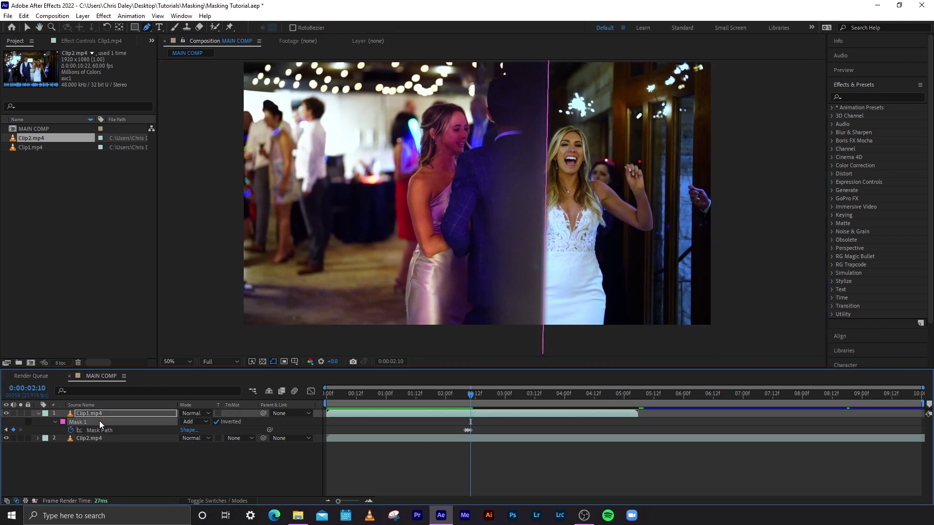
pyautogui.press('pagedown')
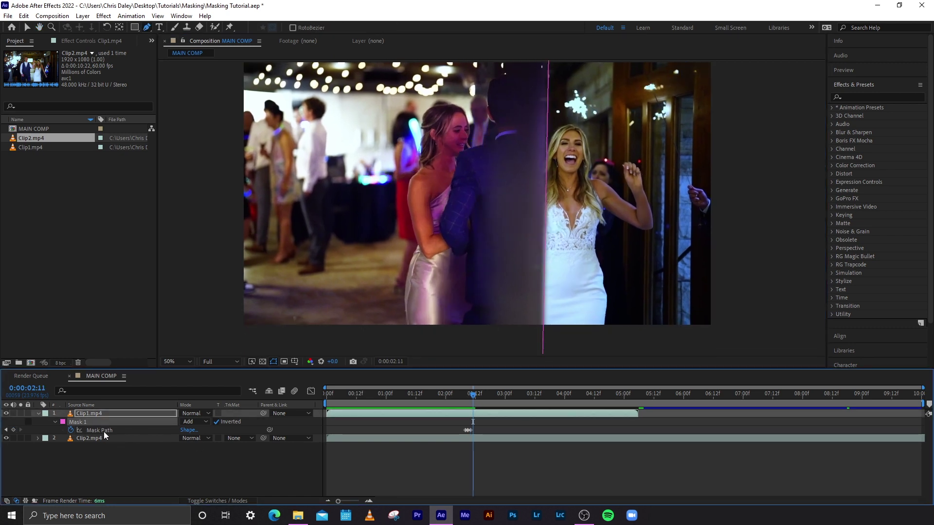
pyautogui.press('Left')
pyautogui.press('Left')
pyautogui.press('Left')
pyautogui.press('Left')
pyautogui.press('Left')
pyautogui.press('Left')
pyautogui.press('Left')
pyautogui.press('Left')
pyautogui.press('Left')
pyautogui.press('Left')
pyautogui.press('Left')
pyautogui.press('Left')
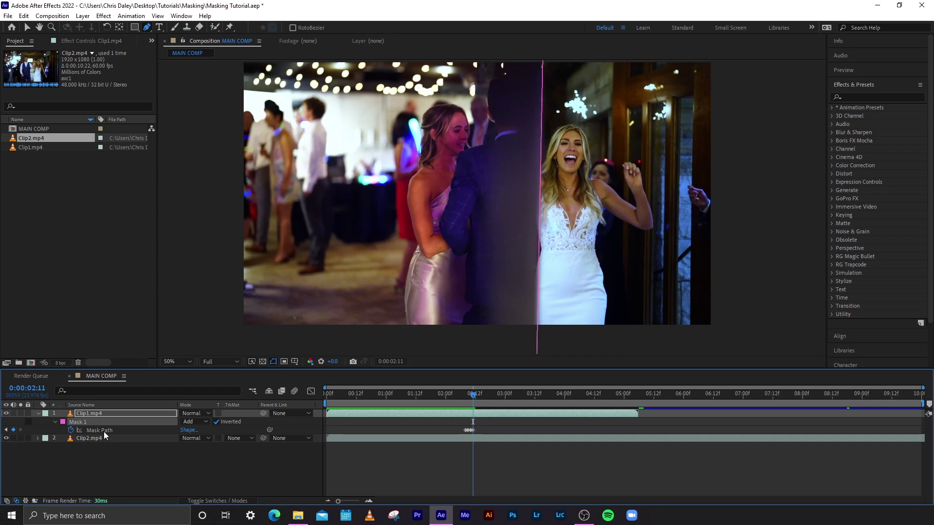
# - Advance one frame to 0:00:02:12 and nudge the whole Mask 1 path left to follow the pillar's edge
pyautogui.press('pagedown')
pyautogui.press('Left')
pyautogui.press('Left')
pyautogui.press('Left')
pyautogui.press('Left')
pyautogui.press('Left')
pyautogui.press('Left')
pyautogui.press('Left')
pyautogui.press('Left')
pyautogui.press('Left')
pyautogui.press('Left')
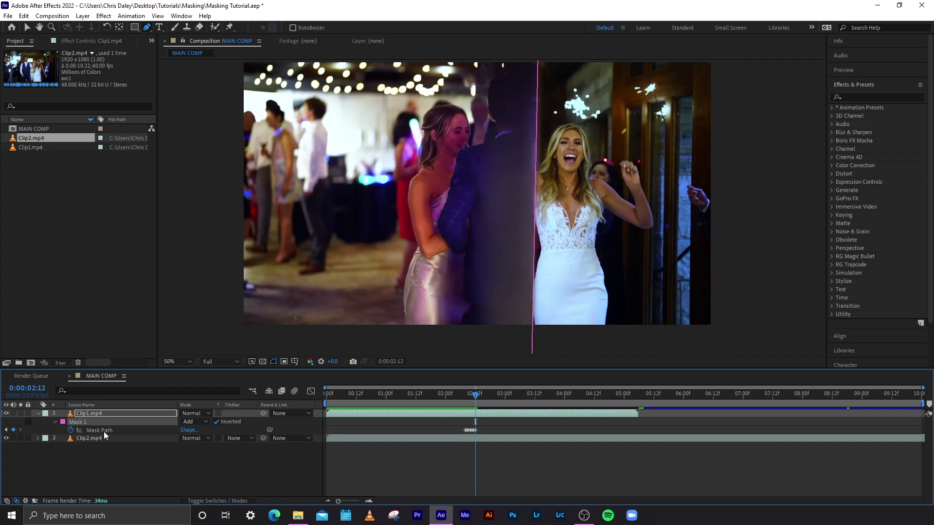
# - Keyframe Mask 1 frame by frame from 0:00:02:13 to 0:00:02:17, nudging its path left at each frame to track the pillar's edge
pyautogui.press('pagedown')
pyautogui.press('Left')
pyautogui.press('Left')
pyautogui.press('Left')
pyautogui.press('Left')
pyautogui.press('Left')
pyautogui.press('Left')
pyautogui.press('Left')
pyautogui.press('Left')
pyautogui.press('Left')
pyautogui.press('Left')
pyautogui.press('pagedown')
pyautogui.press('Left')
pyautogui.press('Left')
pyautogui.press('Left')
pyautogui.press('Left')
pyautogui.press('Left')
pyautogui.press('Left')
pyautogui.press('Left')
pyautogui.press('Left')
pyautogui.press('Left')
pyautogui.press('Left')
pyautogui.press('pagedown')
pyautogui.press('Left')
pyautogui.press('Left')
pyautogui.press('Left')
pyautogui.press('Left')
pyautogui.press('Left')
pyautogui.press('Left')
pyautogui.press('Left')
pyautogui.press('Left')
pyautogui.press('Left')
pyautogui.press('Left')
pyautogui.press('pagedown')
pyautogui.press('Left')
pyautogui.press('Left')
pyautogui.press('Left')
pyautogui.press('Left')
pyautogui.press('Left')
pyautogui.press('Left')
pyautogui.press('Left')
pyautogui.press('Left')
pyautogui.press('Left')
pyautogui.press('Left')
pyautogui.press('pagedown')
pyautogui.press('Left')
pyautogui.press('Left')
pyautogui.press('Left')
pyautogui.press('Left')
pyautogui.press('Left')
pyautogui.press('Left')
pyautogui.press('Left')
pyautogui.press('Left')
pyautogui.press('Left')
pyautogui.press('Left')
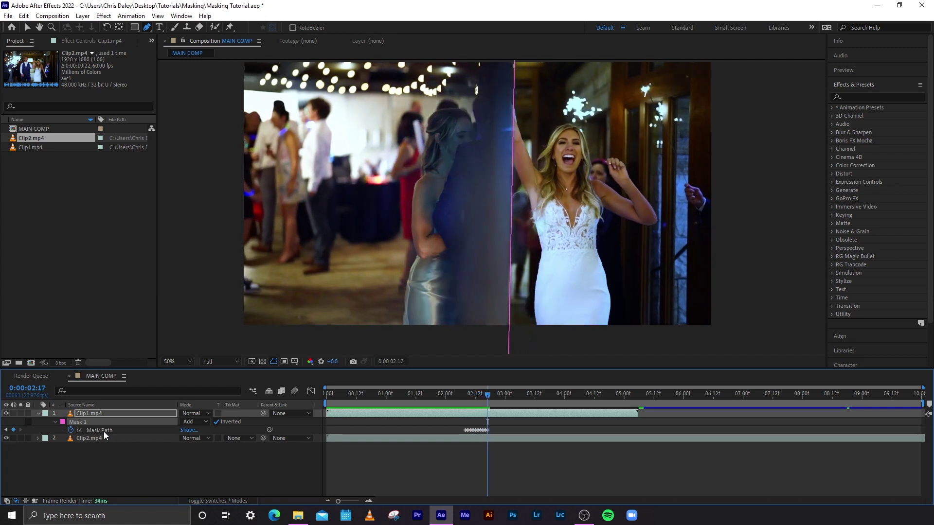
# - Continue tracking the pillar's edge from 0:00:02:18 to 0:00:03:00 by nudging the Mask 1 path left on every frame
pyautogui.press('pagedown')
pyautogui.press('Left')
pyautogui.press('Left')
pyautogui.press('Left')
pyautogui.press('Left')
pyautogui.press('Left')
pyautogui.press('Left')
pyautogui.press('Left')
pyautogui.press('Left')
pyautogui.press('Left')
pyautogui.press('Left')
pyautogui.press('pagedown')
pyautogui.press('Left')
pyautogui.press('Left')
pyautogui.press('Left')
pyautogui.press('Left')
pyautogui.press('Left')
pyautogui.press('Left')
pyautogui.press('Left')
pyautogui.press('Left')
pyautogui.press('Left')
pyautogui.press('Left')
pyautogui.press('pagedown')
pyautogui.press('Left')
pyautogui.press('Left')
pyautogui.press('Left')
pyautogui.press('Left')
pyautogui.press('Left')
pyautogui.press('Left')
pyautogui.press('Left')
pyautogui.press('Left')
pyautogui.press('Left')
pyautogui.press('Left')
pyautogui.press('pagedown')
pyautogui.press('Left')
pyautogui.press('Left')
pyautogui.press('Left')
pyautogui.press('Left')
pyautogui.press('Left')
pyautogui.press('Left')
pyautogui.press('Left')
pyautogui.press('Left')
pyautogui.press('Left')
pyautogui.press('Left')
pyautogui.press('pagedown')
pyautogui.press('Left')
pyautogui.press('Left')
pyautogui.press('Left')
pyautogui.press('Left')
pyautogui.press('Left')
pyautogui.press('Left')
pyautogui.press('Left')
pyautogui.press('Left')
pyautogui.press('Left')
pyautogui.press('Left')
pyautogui.press('pagedown')
pyautogui.press('Left')
pyautogui.press('Left')
pyautogui.press('Left')
pyautogui.press('Left')
pyautogui.press('Left')
pyautogui.press('Left')
pyautogui.press('Left')
pyautogui.press('Left')
pyautogui.press('Left')
pyautogui.press('Left')
pyautogui.press('pagedown')
pyautogui.press('Left')
pyautogui.press('Left')
pyautogui.press('Left')
pyautogui.press('Left')
pyautogui.press('Left')
pyautogui.press('Left')
pyautogui.press('Left')
pyautogui.press('Left')
pyautogui.press('Left')
pyautogui.press('Left')
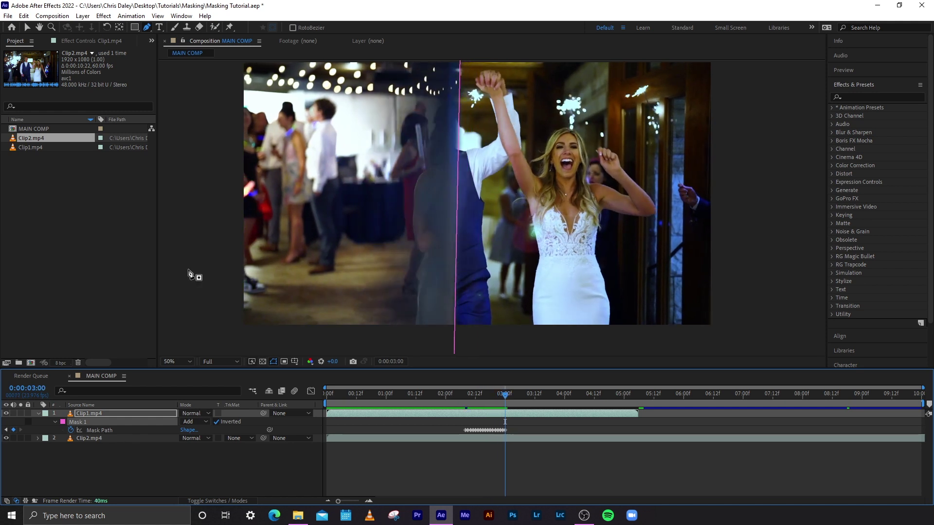
# - Advance to 0:00:03:02 and shift the Mask 1 path further left to line up with the pillar's edge
pyautogui.scroll(-3, 474, 319)
pyautogui.hscroll(-2, 474, 319)
pyautogui.scroll(-1, 475, 318)
pyautogui.click(169, 466)
pyautogui.press('pagedown')
pyautogui.press('pagedown')
pyautogui.hotkey('shift', 'Left')
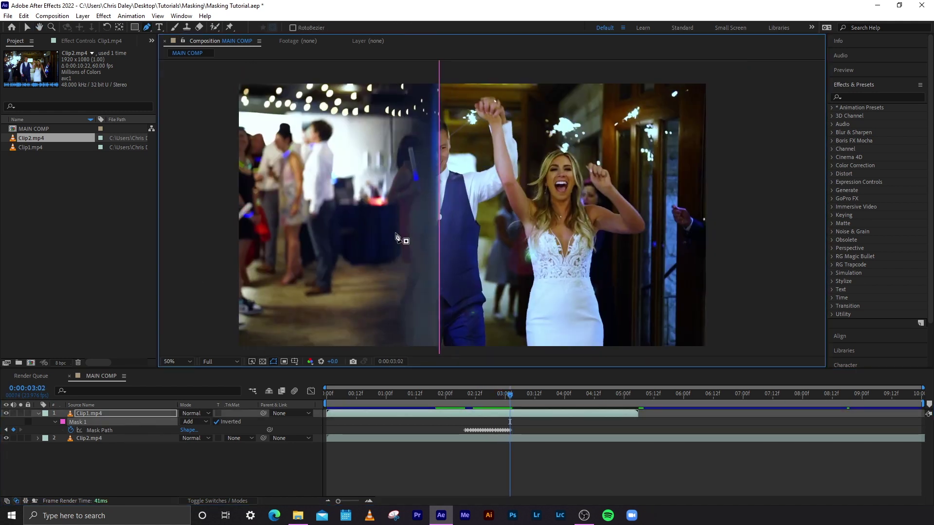
# - Keyframe Mask 1 on each frame from 0:00:03:03 to 0:00:03:08, nudging its path left to follow the pillar's edge
pyautogui.press('pagedown')
pyautogui.hotkey('shift', 'Left')
pyautogui.press('pagedown')
pyautogui.hotkey('shift', 'Left')
pyautogui.press('pagedown')
pyautogui.hotkey('shift', 'Left')
pyautogui.press('pagedown')
pyautogui.hotkey('shift', 'Left')
pyautogui.press('pagedown')
pyautogui.hotkey('shift', 'Left')
pyautogui.press('pagedown')
pyautogui.hotkey('shift', 'Left')
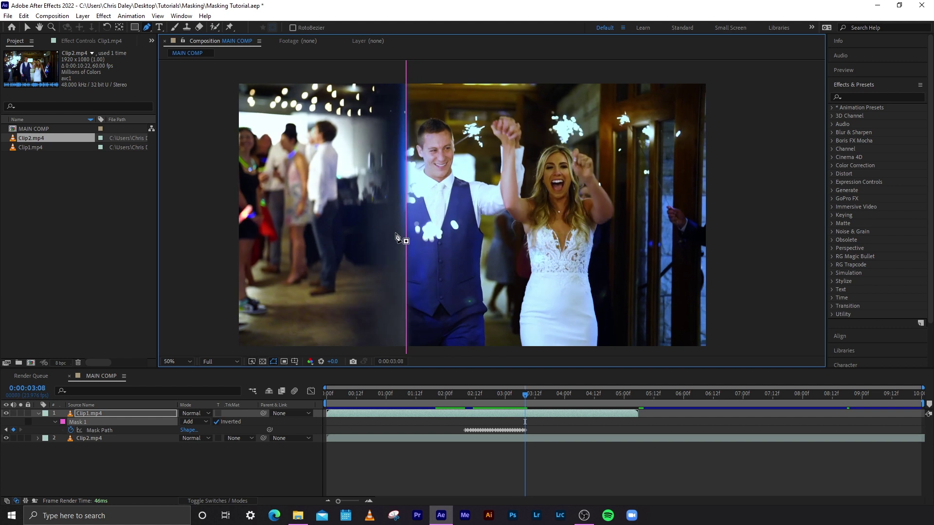
# - Continue the frame-by-frame Mask 1 tracking from 0:00:03:09 to 0:00:04:00, shifting the path left with the pillar's edge
pyautogui.press('pagedown')
pyautogui.hotkey('shift', 'Left')
pyautogui.press('pagedown')
pyautogui.hotkey('shift', 'Left')
pyautogui.press('pagedown')
pyautogui.hotkey('shift', 'Left')
pyautogui.press('pagedown')
pyautogui.hotkey('shift', 'Left')
pyautogui.press('pagedown')
pyautogui.hotkey('shift', 'Left')
pyautogui.press('pagedown')
pyautogui.hotkey('shift', 'Left')
pyautogui.press('pagedown')
pyautogui.hotkey('shift', 'Left')
pyautogui.press('pagedown')
pyautogui.hotkey('shift', 'Left')
pyautogui.press('pagedown')
pyautogui.hotkey('shift', 'Left')
pyautogui.press('pagedown')
pyautogui.hotkey('shift', 'Left')
pyautogui.press('pagedown')
pyautogui.hotkey('shift', 'Left')
pyautogui.press('pagedown')
pyautogui.hotkey('shift', 'Left')
pyautogui.press('pagedown')
pyautogui.hotkey('shift', 'Left')
pyautogui.press('pagedown')
pyautogui.hotkey('shift', 'Left')
pyautogui.press('pagedown')
pyautogui.hotkey('shift', 'Left')
pyautogui.press('pagedown')
pyautogui.hotkey('shift', 'Left')
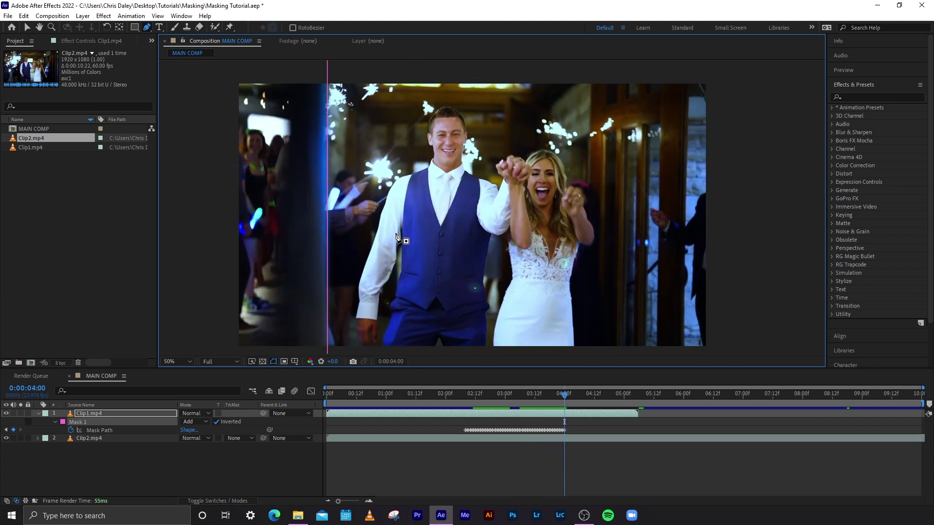
# - Keep nudging the Mask 1 path left on every frame from 0:00:04:01 past 0:00:04:14, until the pillar has left the image
pyautogui.press('pagedown')
pyautogui.hotkey('shift', 'Left')
pyautogui.press('pagedown')
pyautogui.hotkey('shift', 'Left')
pyautogui.press('pagedown')
pyautogui.hotkey('shift', 'Left')
pyautogui.press('pagedown')
pyautogui.hotkey('shift', 'Left')
pyautogui.press('pagedown')
pyautogui.hotkey('shift', 'Left')
pyautogui.press('pagedown')
pyautogui.hotkey('shift', 'Left')
pyautogui.press('pagedown')
pyautogui.hotkey('shift', 'Left')
pyautogui.press('pagedown')
pyautogui.hotkey('shift', 'Left')
pyautogui.press('pagedown')
pyautogui.hotkey('shift', 'Left')
pyautogui.press('pagedown')
pyautogui.hotkey('shift', 'Left')
pyautogui.press('pagedown')
pyautogui.hotkey('shift', 'Left')
pyautogui.press('pagedown')
pyautogui.hotkey('shift', 'Left')
pyautogui.press('pagedown')
pyautogui.hotkey('shift', 'Left')
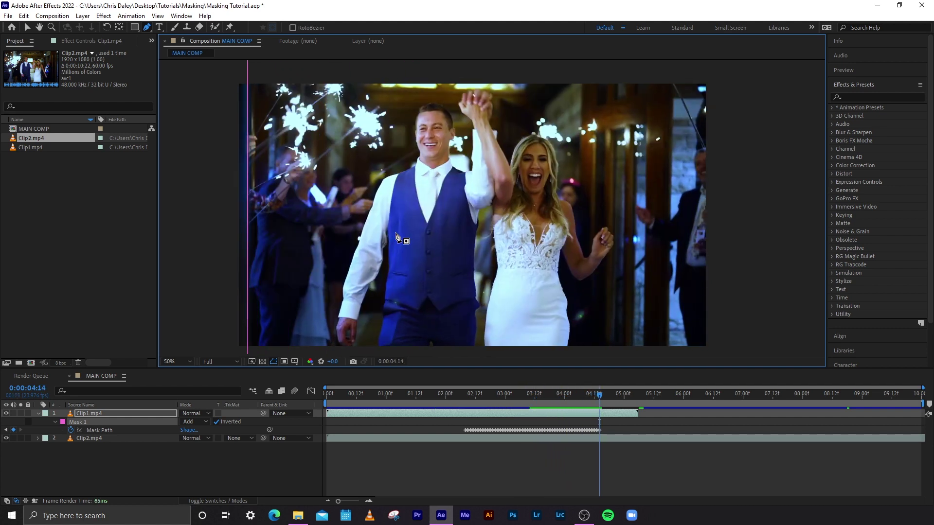
pyautogui.press('pagedown')
pyautogui.hotkey('shift', 'Left')
pyautogui.press('pagedown')
pyautogui.hotkey('shift', 'Left')
# - Deselect the mask and preview the tracked section from about 0:00:02:07 to check how the mask follows the pillar
pyautogui.click(577, 495)
pyautogui.moveTo(469, 398); pyautogui.dragTo(462, 402)
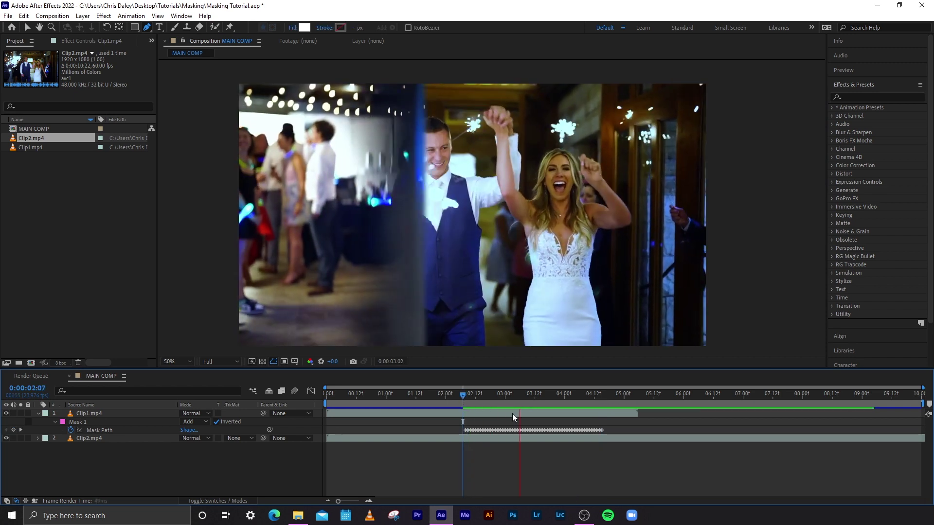
pyautogui.click(529, 398)
pyautogui.moveTo(525, 400); pyautogui.dragTo(466, 410)
pyautogui.press('space')
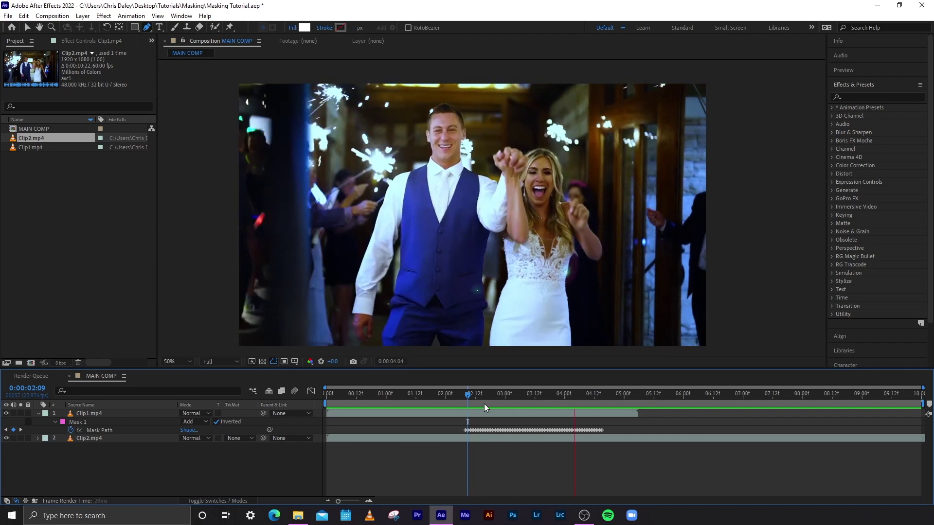
pyautogui.click(486, 401)
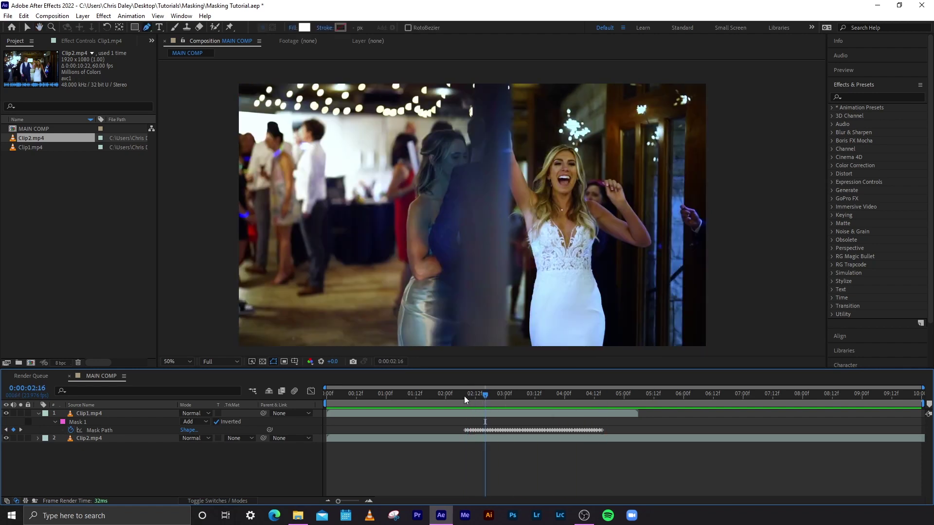
# - Fit the composition in the viewer and preview the transition from 0:00:00:00 with the Selection tool active
pyautogui.click(177, 362)
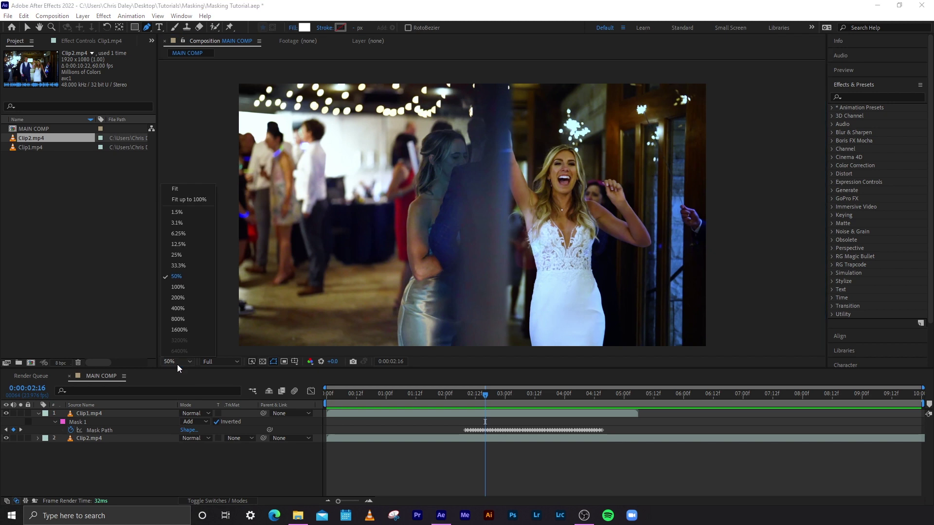
pyautogui.click(182, 189)
pyautogui.moveTo(397, 405); pyautogui.dragTo(293, 413)
pyautogui.press('v')
pyautogui.press('space')
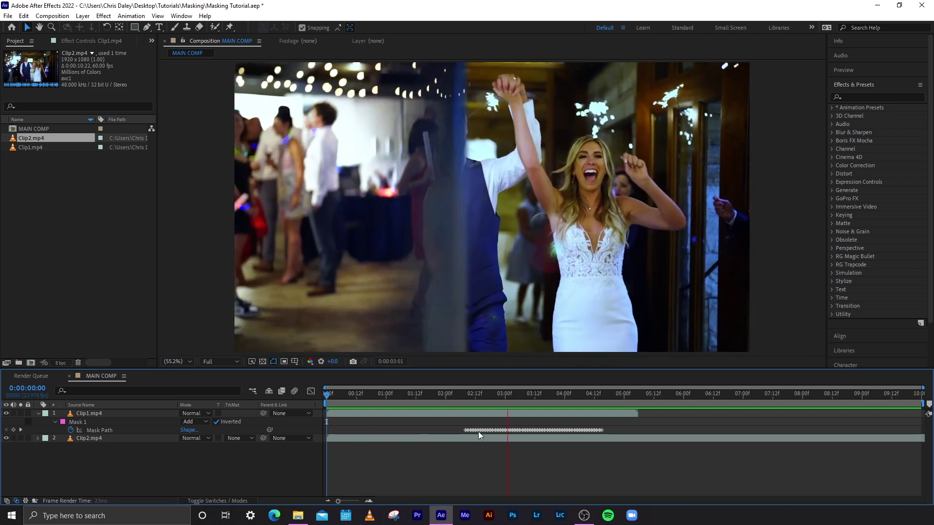
# - From the first Mask Path keyframe at 0:00:02:08, track the pillar's edge backwards frame by frame past 0:00:01:10, moving the path right
pyautogui.moveTo(467, 404)
pyautogui.mouseDown()
pyautogui.moveTo(457, 407)
pyautogui.moveTo(466, 412)
pyautogui.mouseUp()
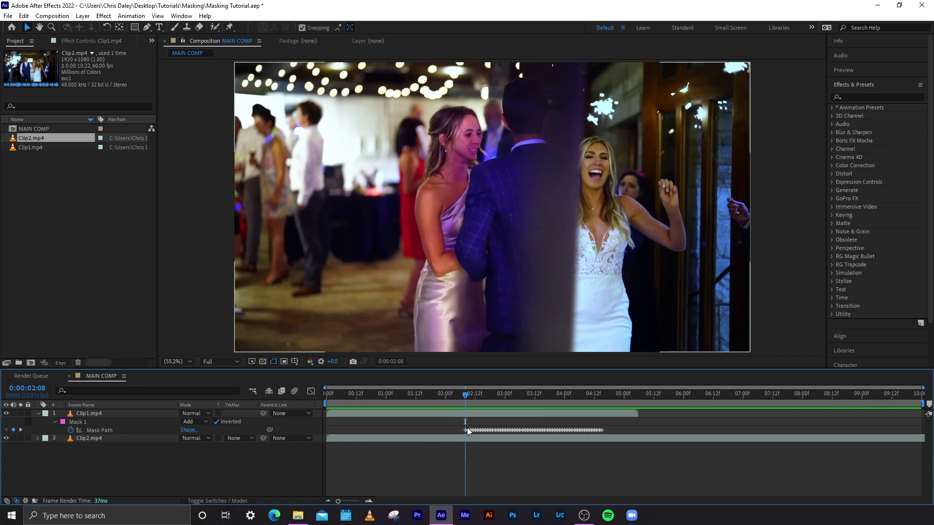
pyautogui.click(465, 431)
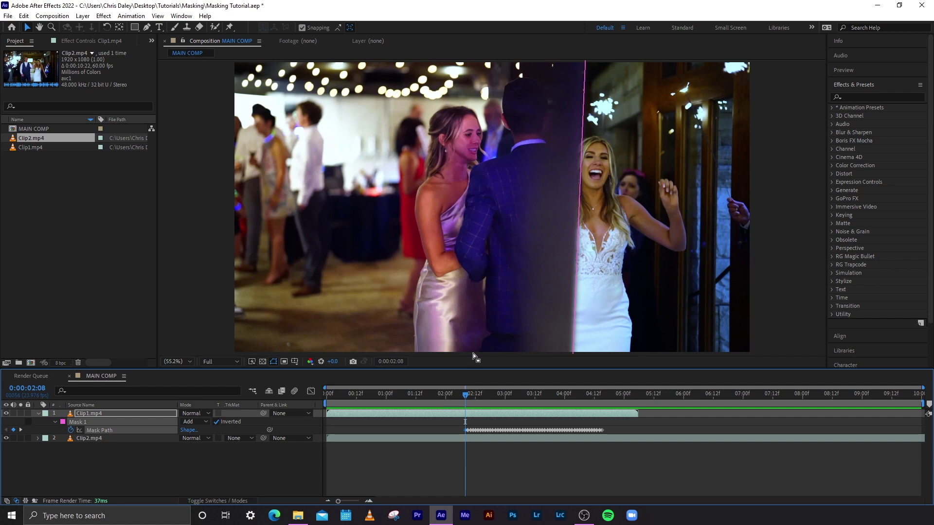
pyautogui.press('pageup')
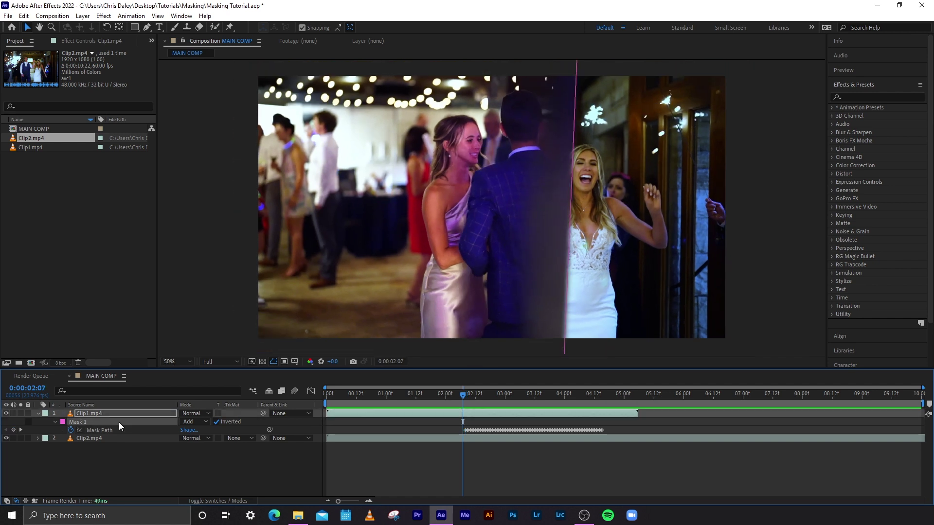
pyautogui.press('pageup')
pyautogui.press('pageup')
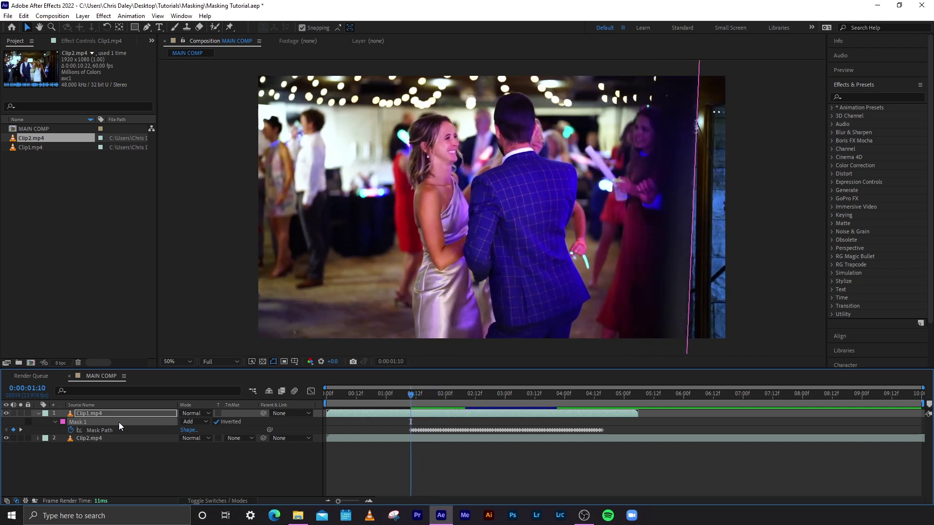
# - Play back the section where the pillar enters the frame to check the start of the mask animation
pyautogui.click(375, 399)
pyautogui.press('space')
pyautogui.press('space')
pyautogui.click(369, 399)
pyautogui.press('space')
pyautogui.click(394, 397)
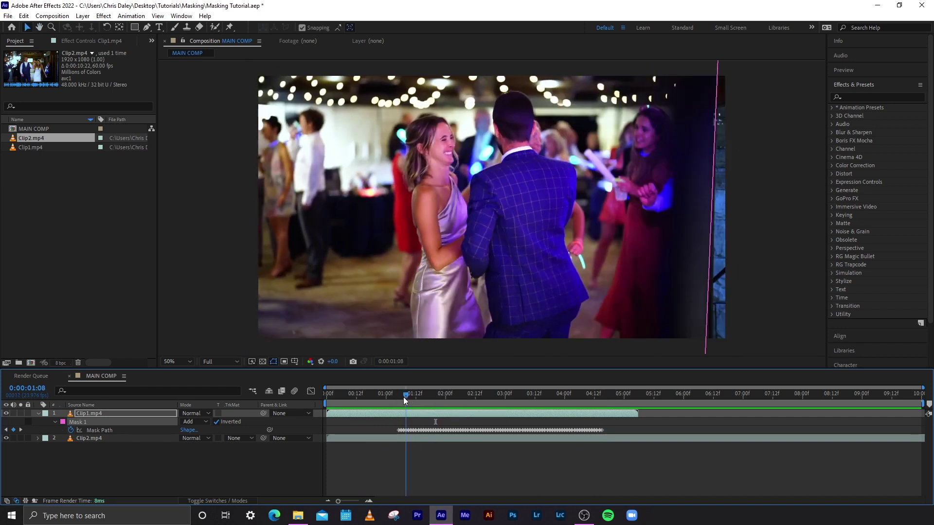
# - Preview the whole transition from 0:00:00:00, then scrub around 0:00:01:22 to inspect the mask along the pillar's edge
pyautogui.moveTo(404, 397); pyautogui.dragTo(268, 407)
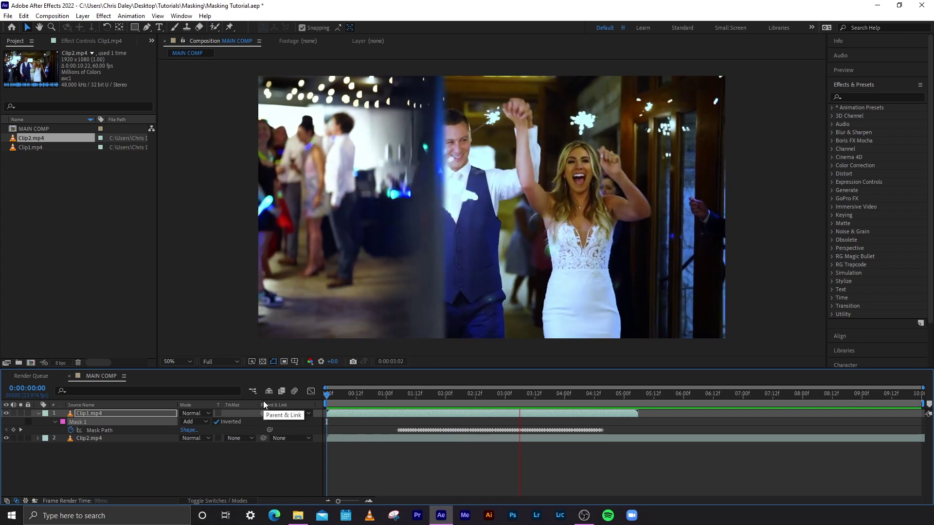
pyautogui.press('space')
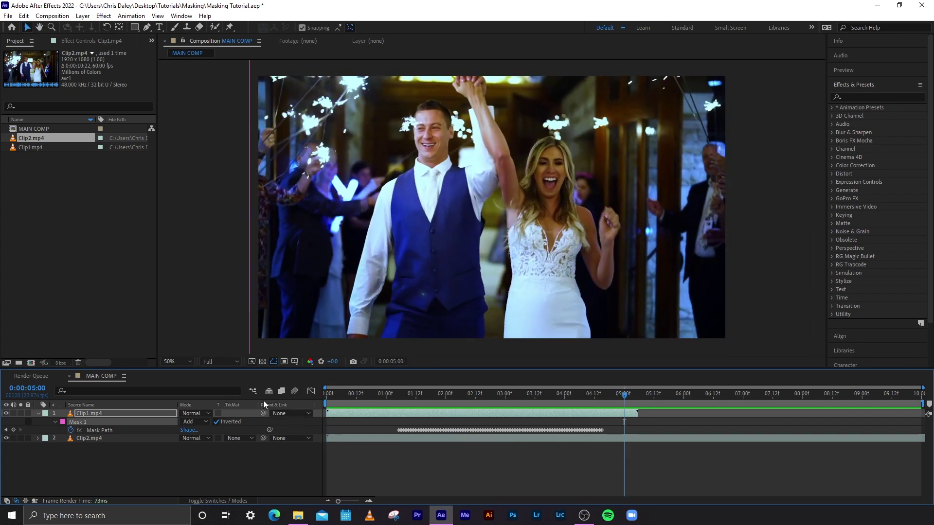
pyautogui.moveTo(423, 394); pyautogui.dragTo(440, 394)
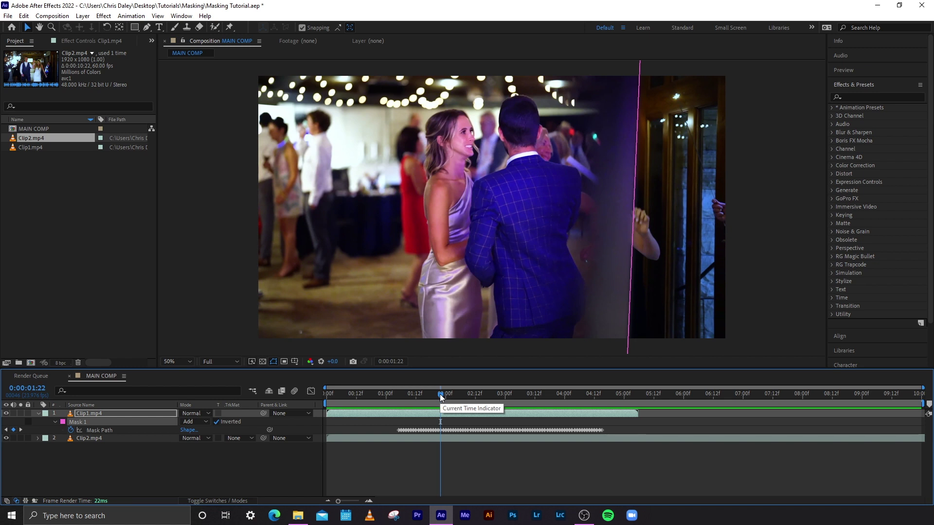
pyautogui.moveTo(437, 395); pyautogui.dragTo(374, 397)
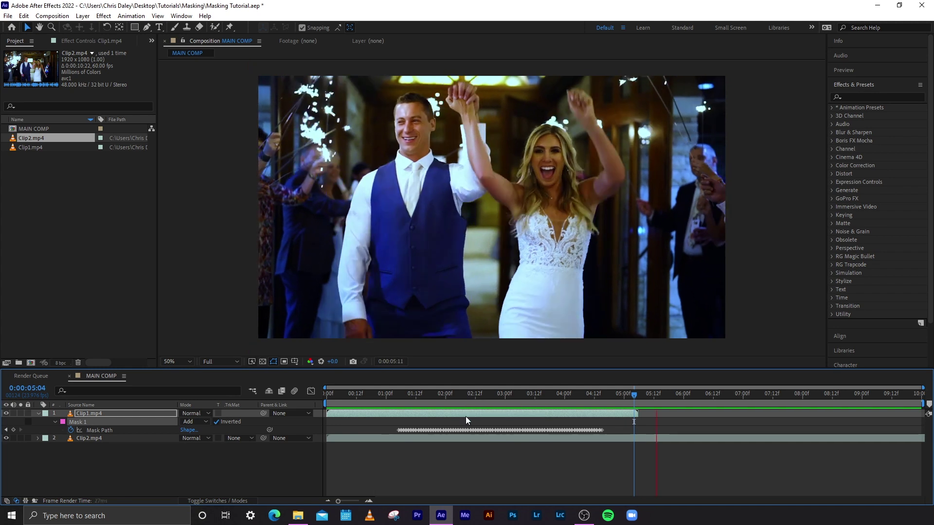
# - Stop the preview and add MAIN COMP to the Render Queue
pyautogui.press('space')
pyautogui.click(52, 15)
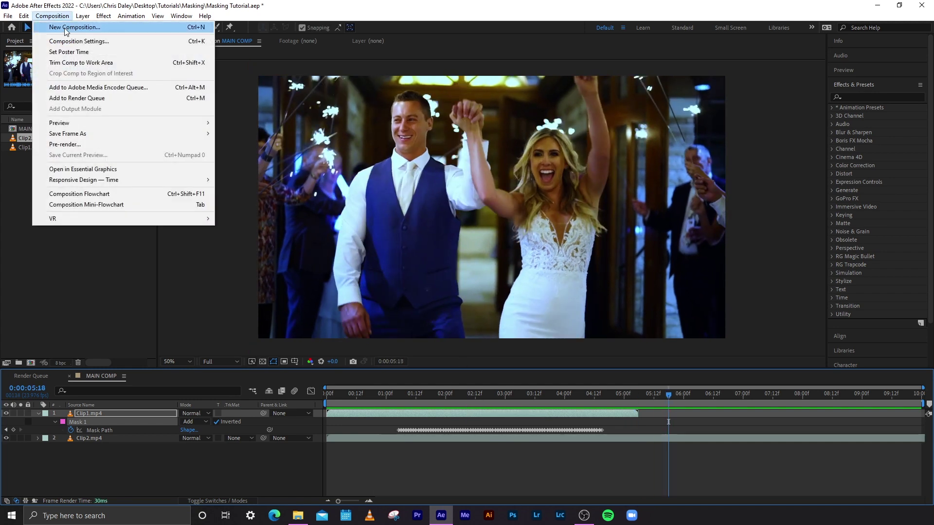
pyautogui.click(76, 100)
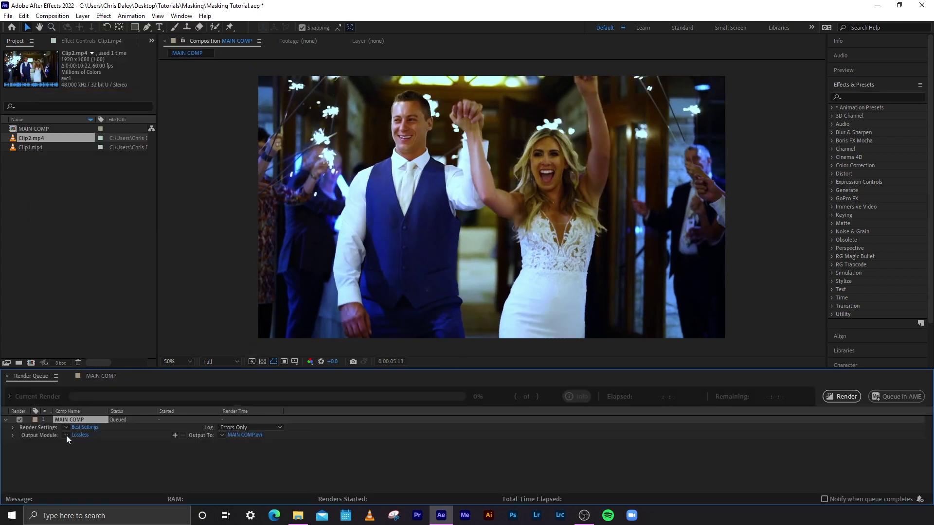